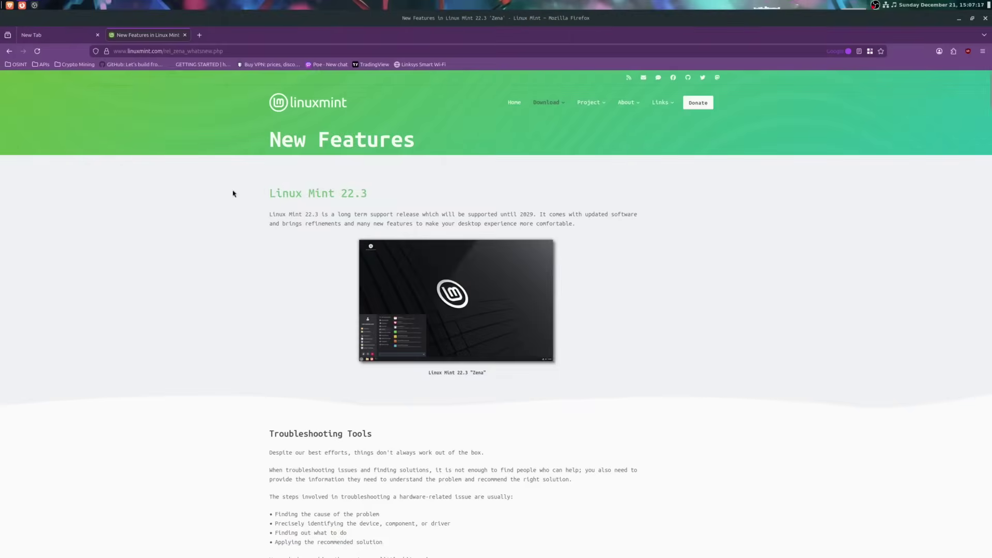
Highlight the Linux Mint 22.3 intro text and scroll the New Features page down to XApp Symbolic Icons.
{"action": "left_click_drag", "start_coordinate": [251, 194], "coordinate": [571, 234]}
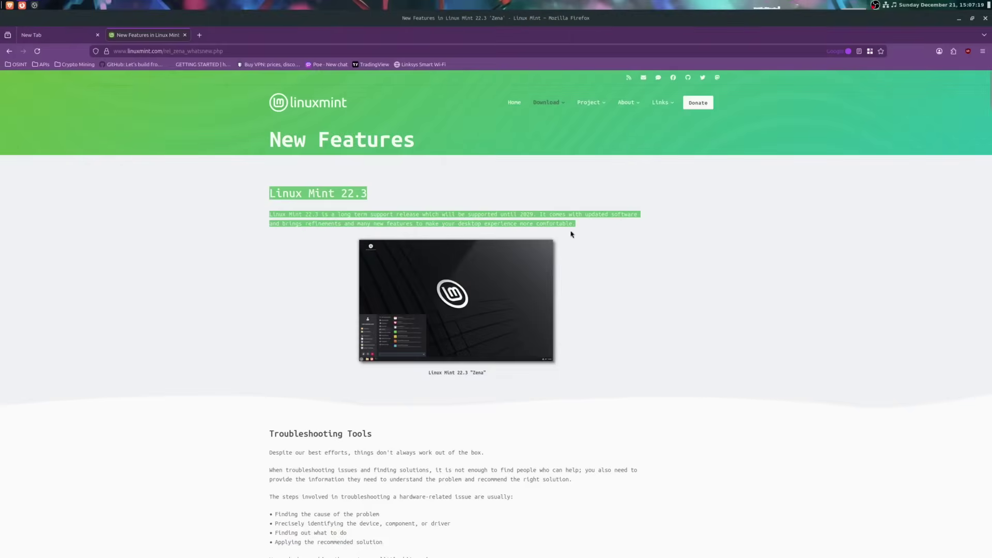
{"action": "scroll", "coordinate": [600, 258], "scroll_direction": "down", "scroll_amount": 8}
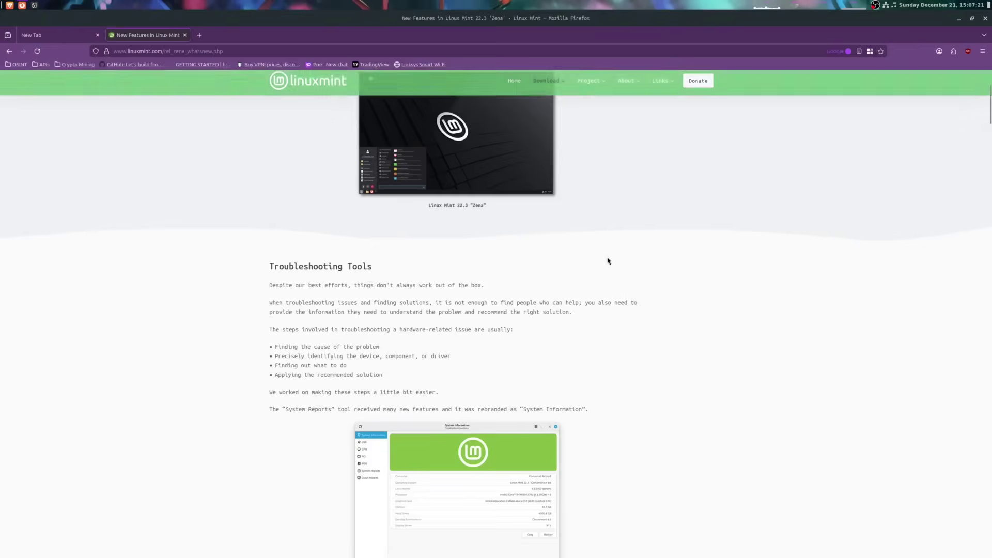
{"action": "scroll", "coordinate": [623, 258], "scroll_direction": "down", "scroll_amount": 10}
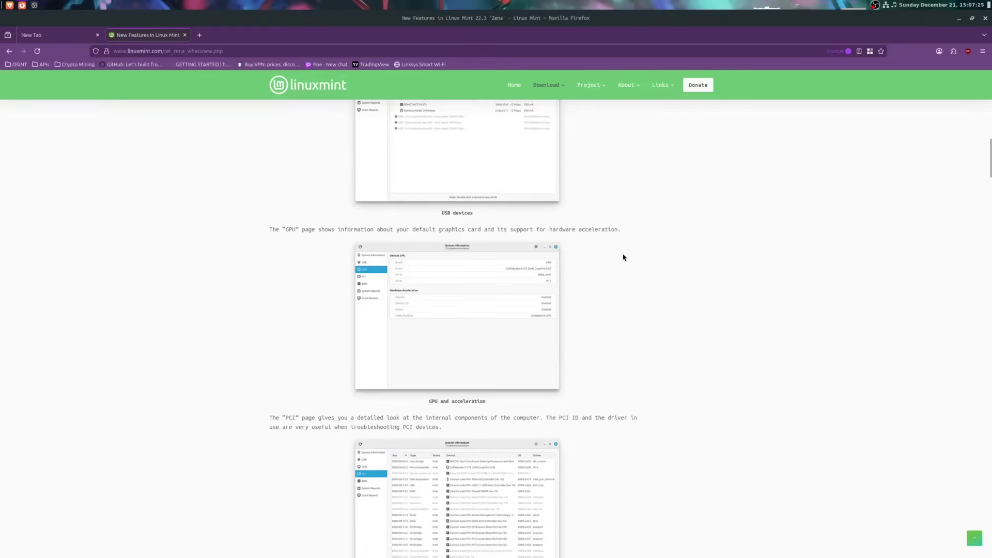
{"action": "scroll", "coordinate": [623, 257], "scroll_direction": "down", "scroll_amount": 4}
{"action": "scroll", "coordinate": [623, 257], "scroll_direction": "down", "scroll_amount": 7}
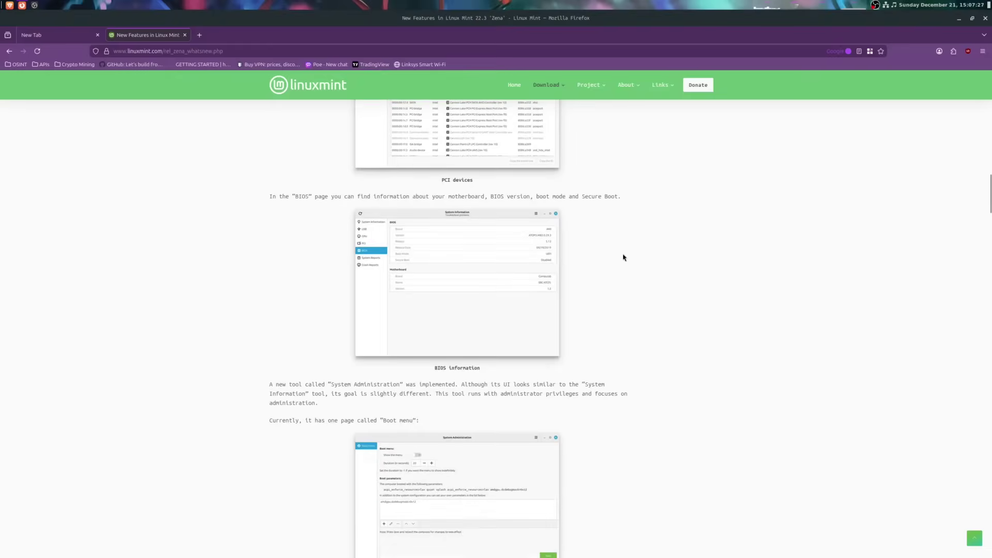
{"action": "scroll", "coordinate": [623, 257], "scroll_direction": "down", "scroll_amount": 6}
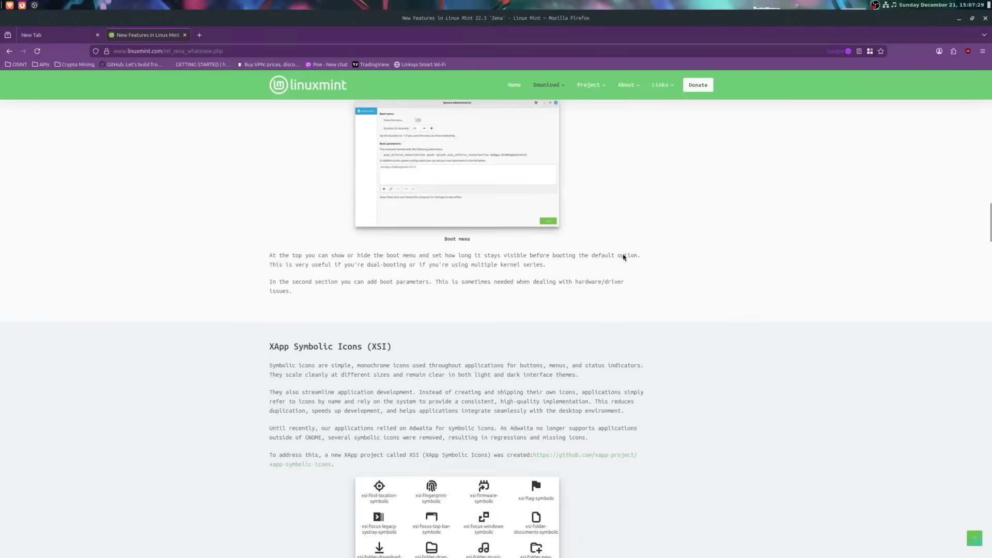
{"action": "scroll", "coordinate": [623, 258], "scroll_direction": "down", "scroll_amount": 1}
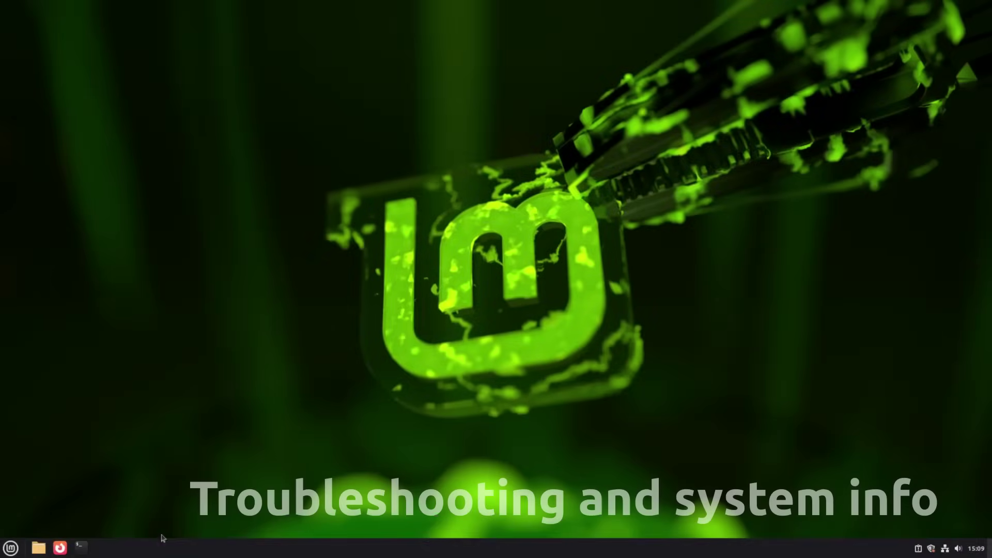
{"action": "left_click", "coordinate": [15, 549]}
{"action": "type", "text": "sy"}
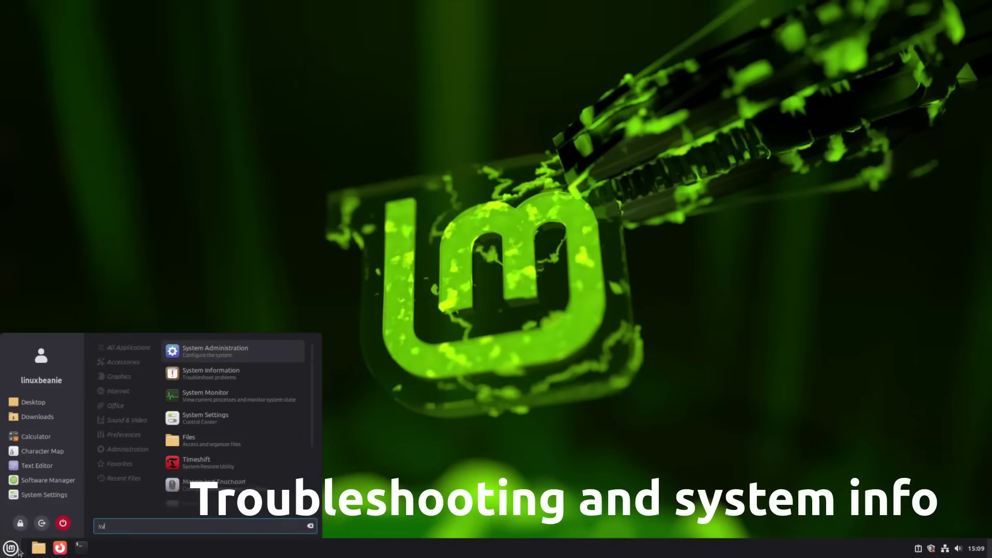
{"action": "type", "text": "stem in"}
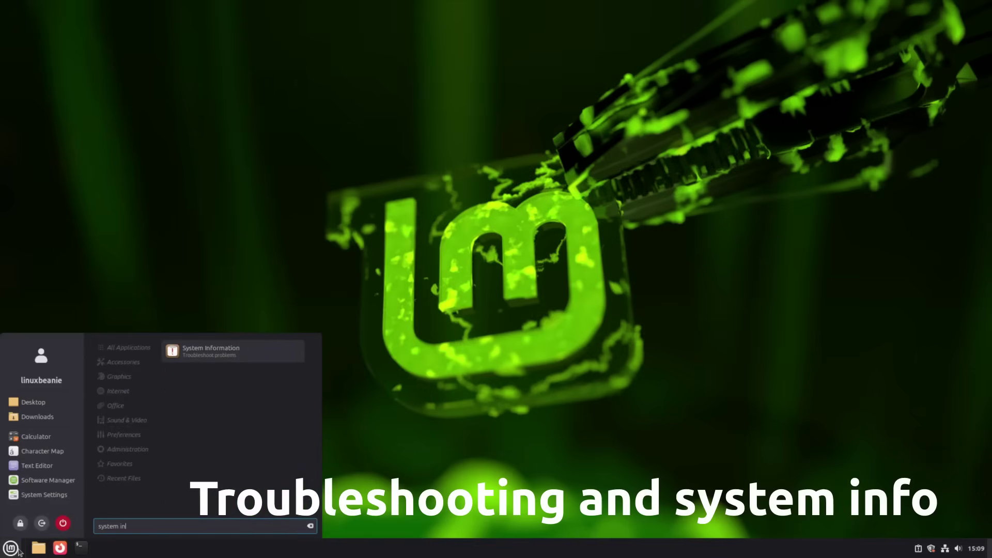
{"action": "key", "text": "Return"}
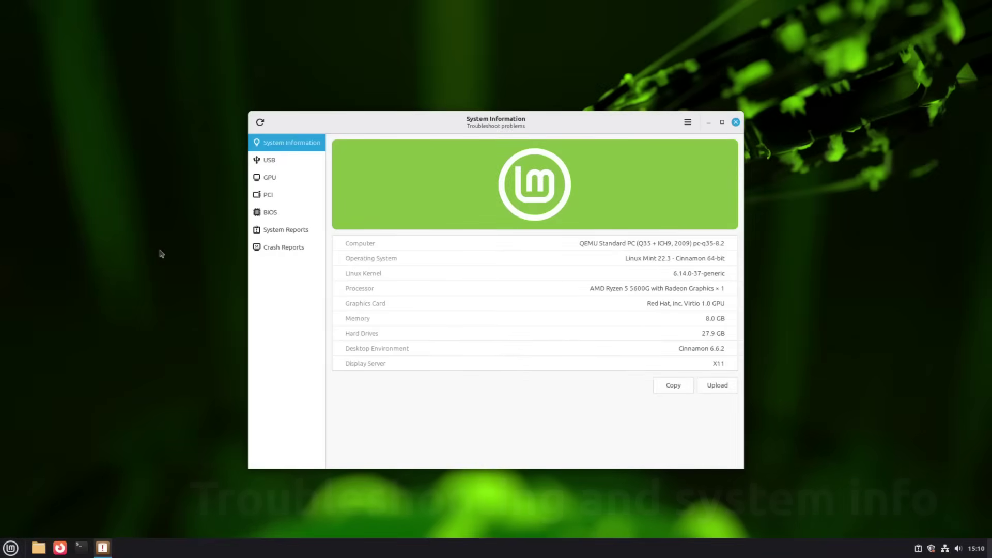
{"action": "left_click", "coordinate": [263, 163]}
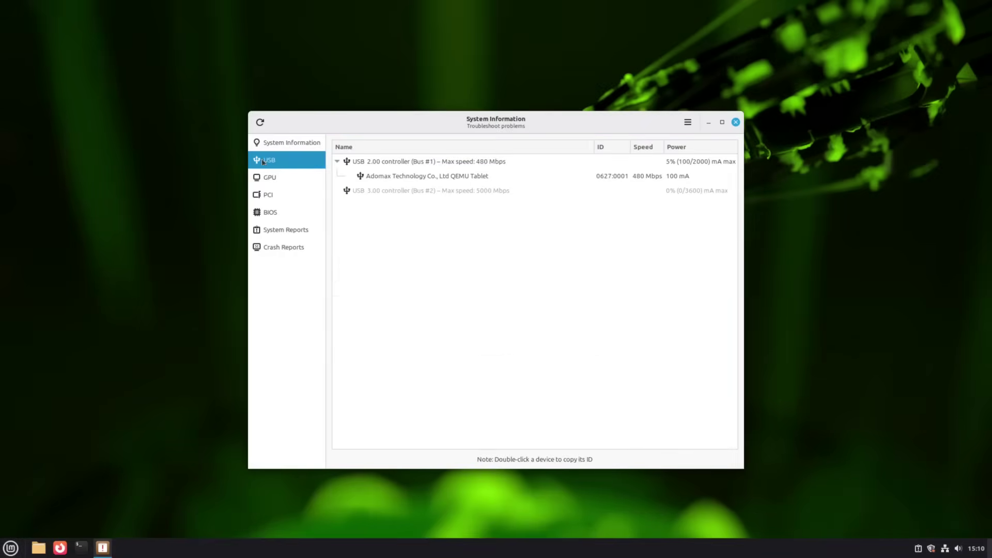
{"action": "left_click", "coordinate": [406, 165]}
{"action": "left_click", "coordinate": [408, 178]}
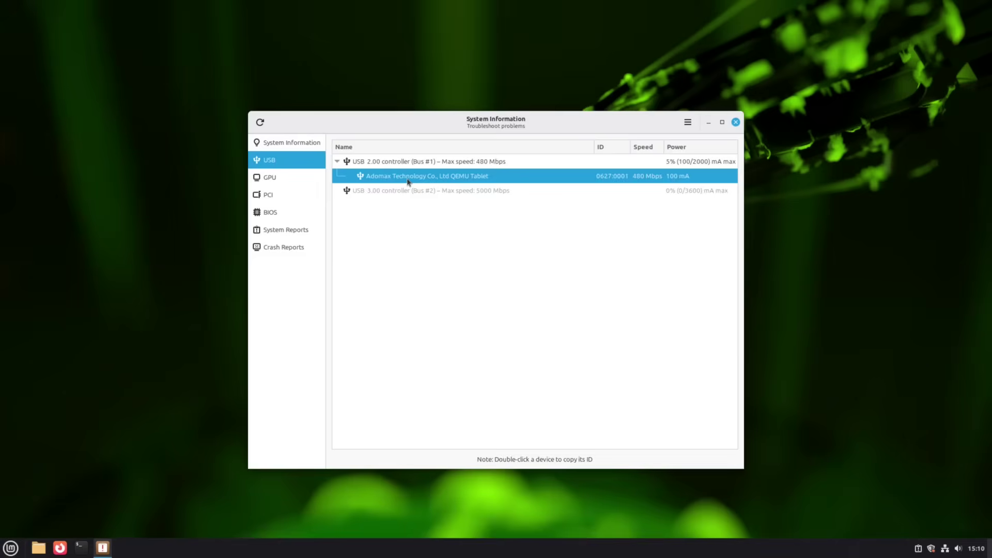
{"action": "left_click", "coordinate": [293, 185]}
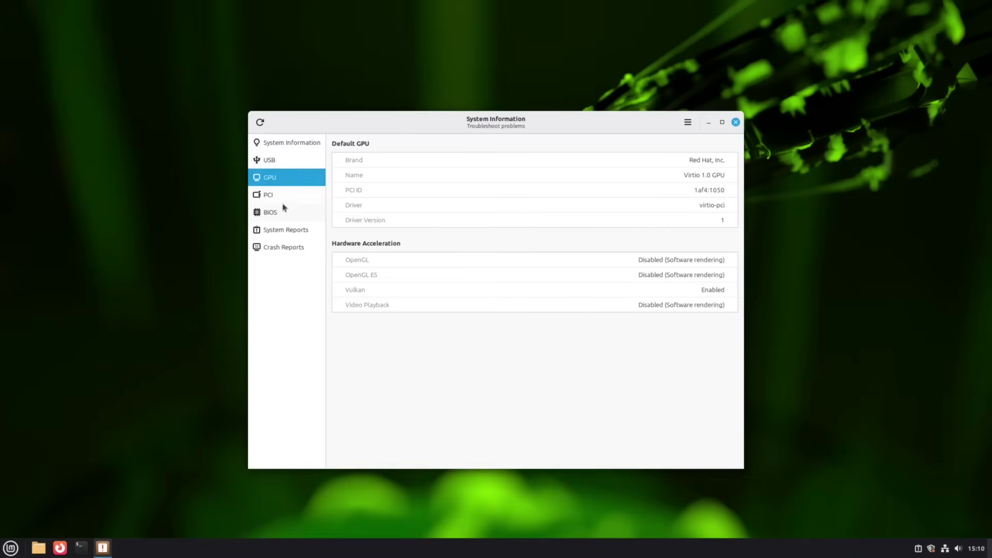
{"action": "left_click", "coordinate": [284, 200]}
{"action": "scroll", "coordinate": [411, 271], "scroll_direction": "down", "scroll_amount": 4}
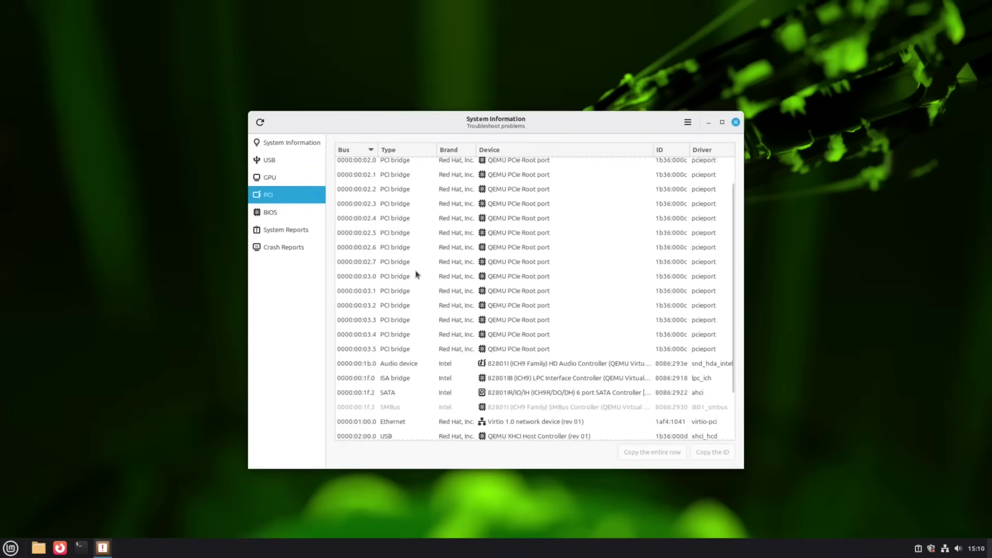
{"action": "left_click", "coordinate": [280, 216]}
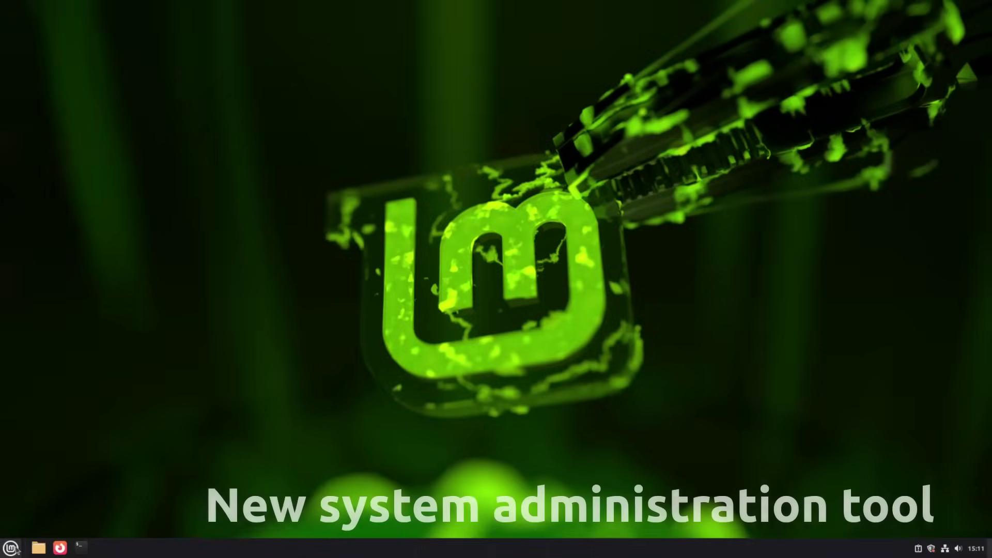
{"action": "left_click", "coordinate": [11, 548]}
{"action": "type", "text": "system"}
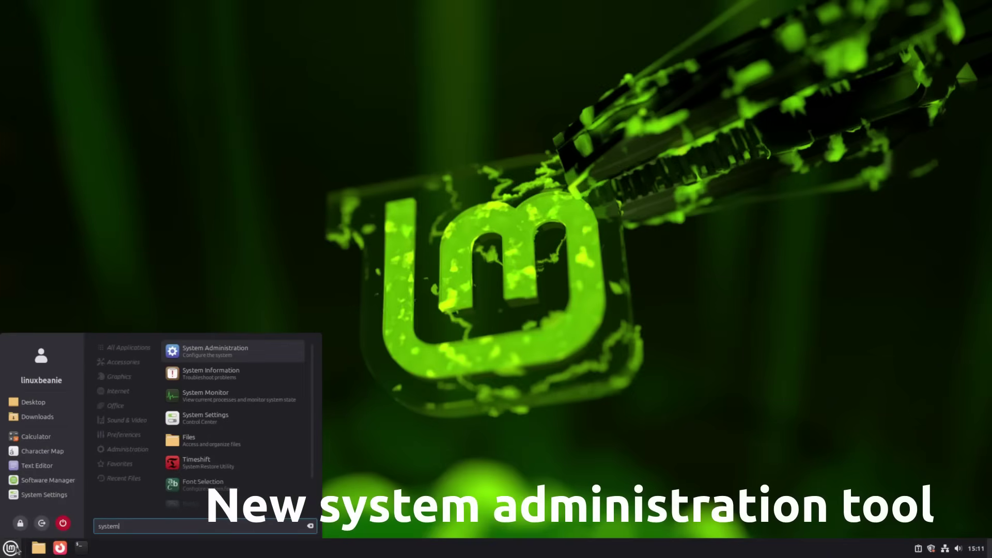
{"action": "key", "text": "Return"}
{"action": "type", "text": "p"}
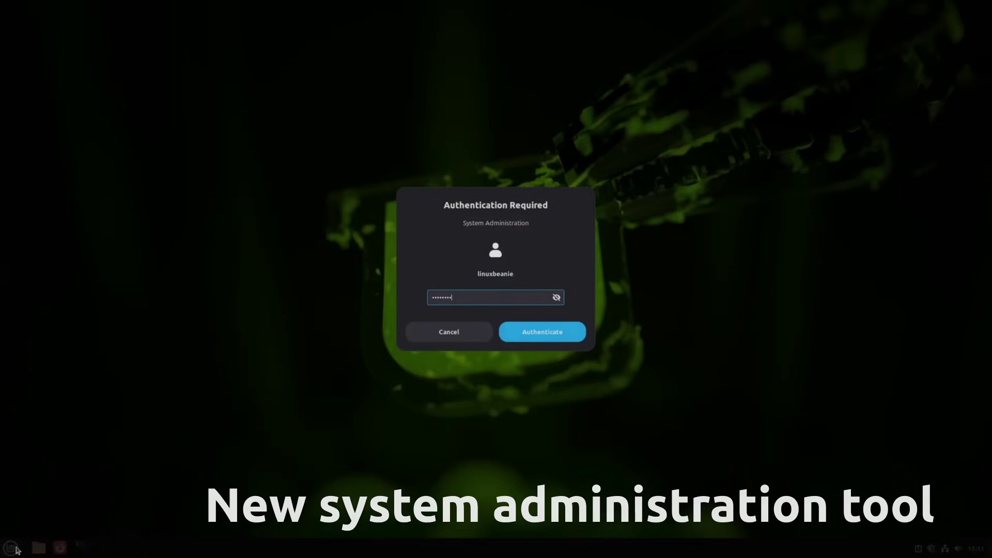
{"action": "key", "text": "Return"}
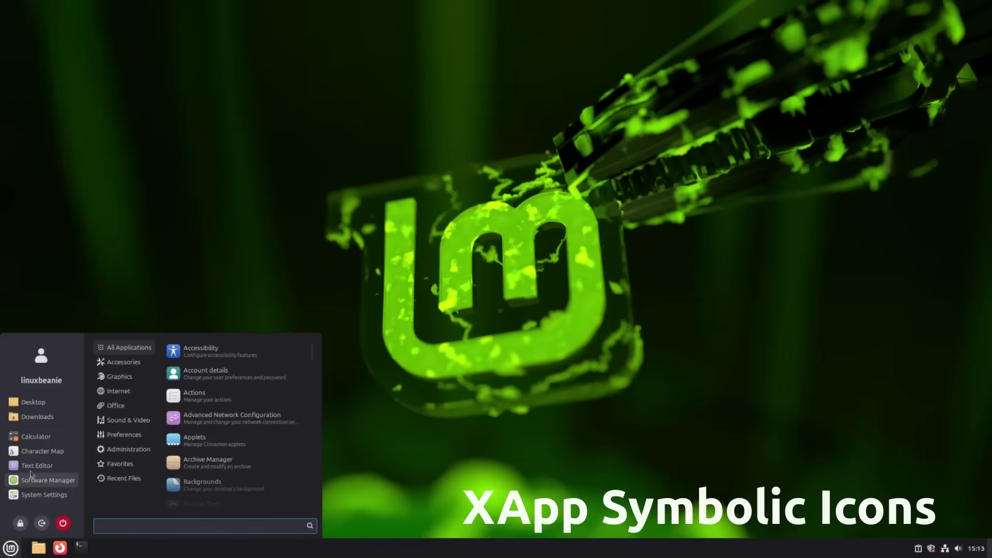
{"action": "mouse_move", "coordinate": [109, 406]}
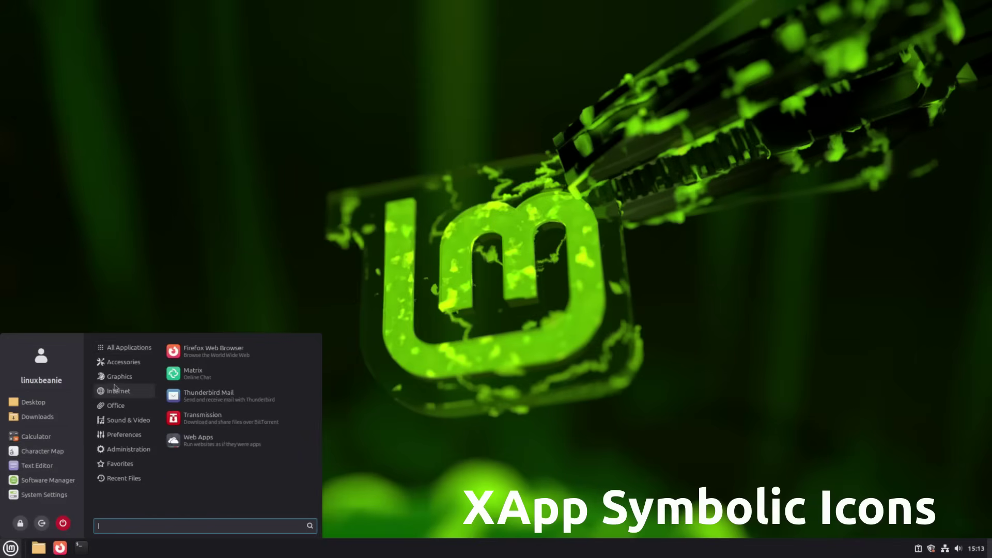
{"action": "mouse_move", "coordinate": [124, 350]}
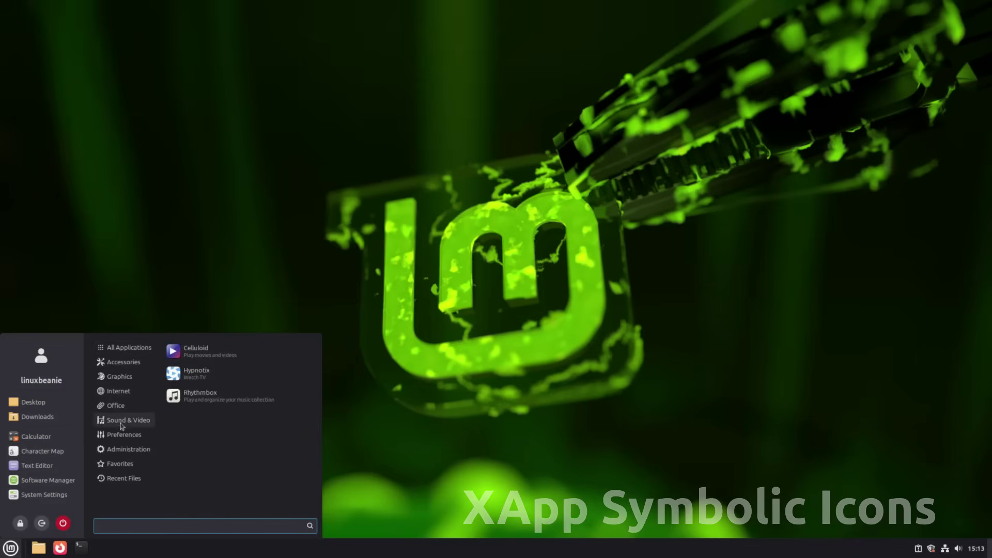
{"action": "mouse_move", "coordinate": [118, 454]}
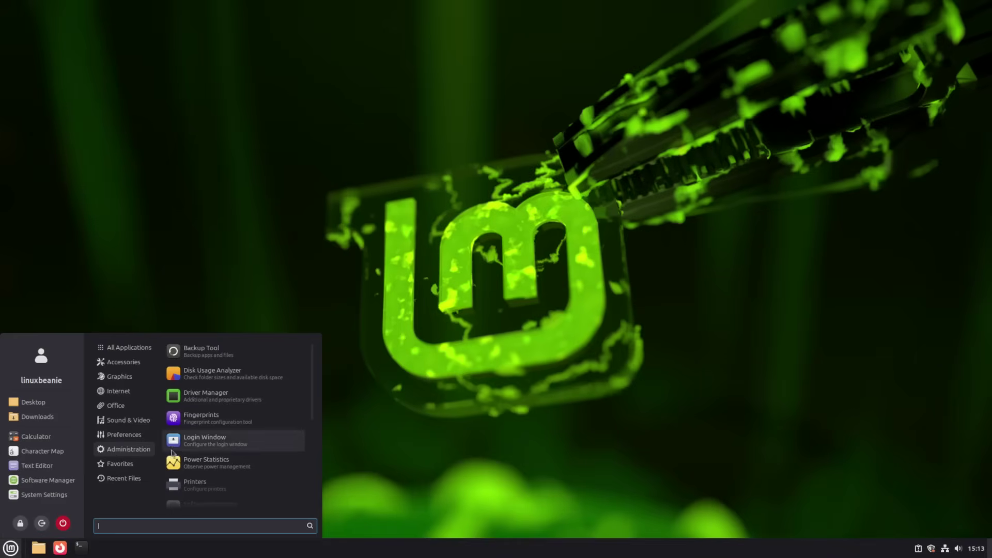
{"action": "scroll", "coordinate": [186, 483], "scroll_direction": "down", "scroll_amount": 2}
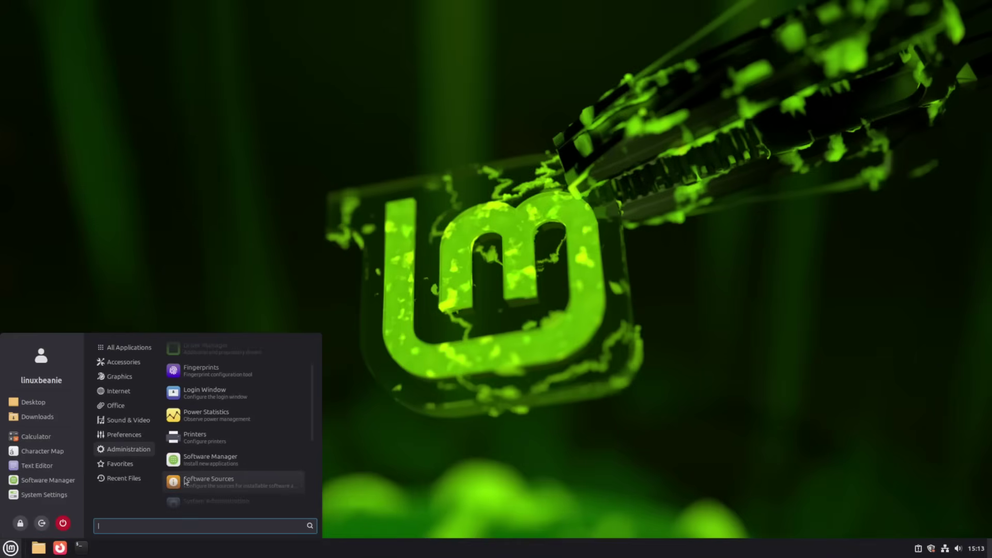
{"action": "scroll", "coordinate": [186, 482], "scroll_direction": "down", "scroll_amount": 3}
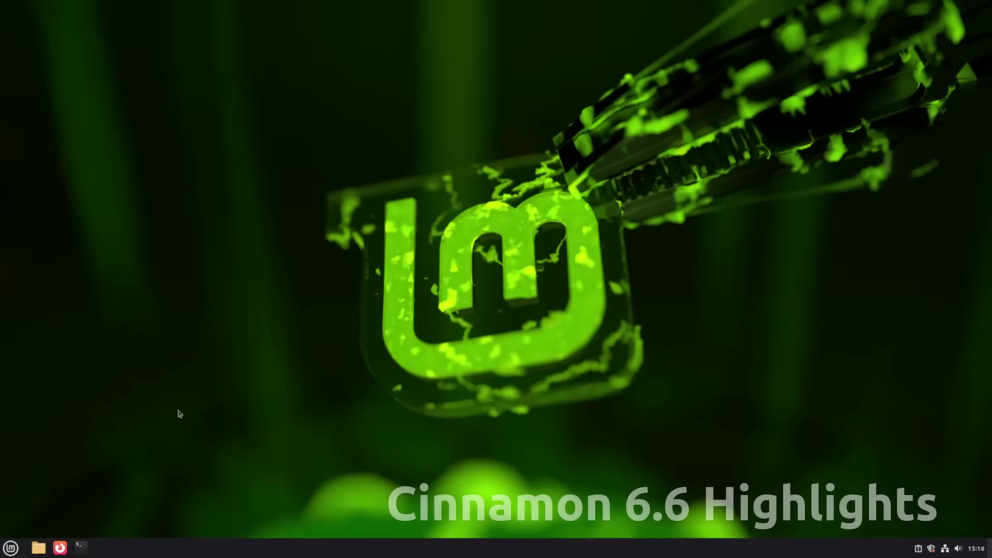
In Keyboard settings, go to Layouts and view the English (US) keyboard layout.
{"action": "left_click", "coordinate": [19, 550]}
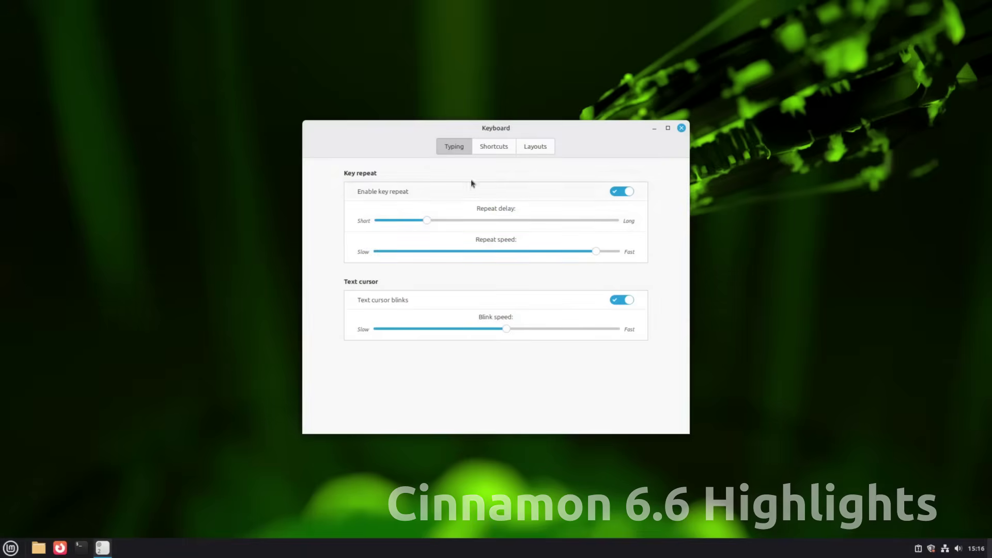
{"action": "left_click", "coordinate": [504, 150]}
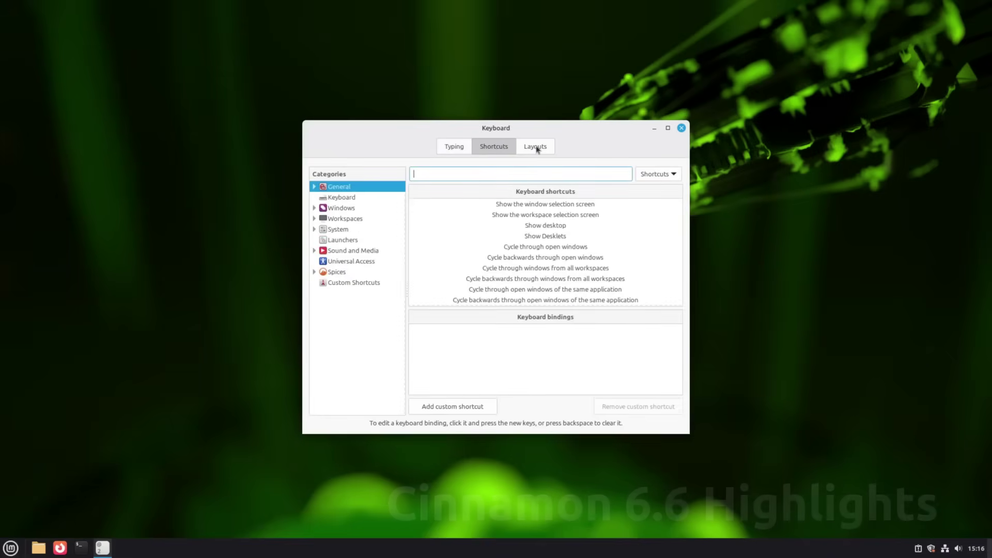
{"action": "left_click", "coordinate": [536, 149]}
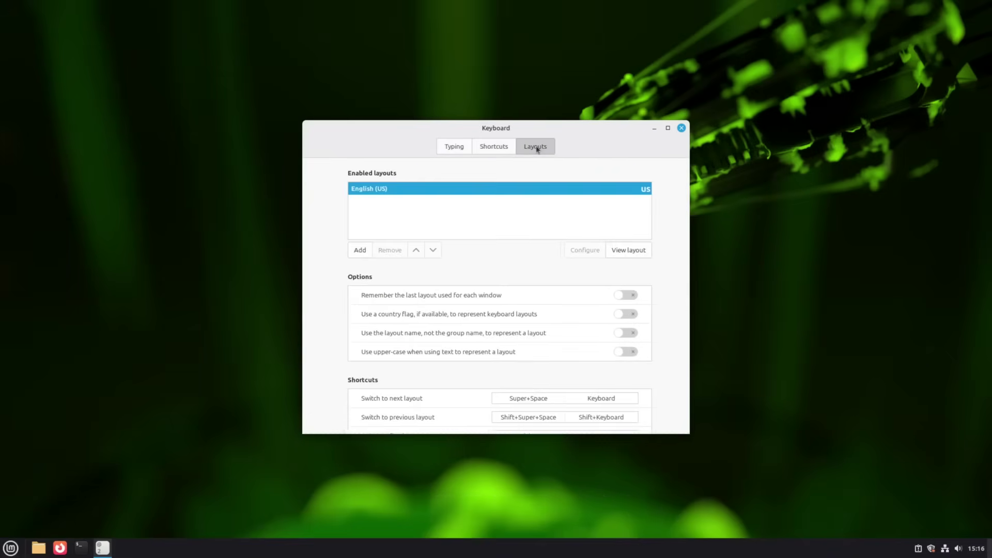
{"action": "left_click", "coordinate": [612, 253]}
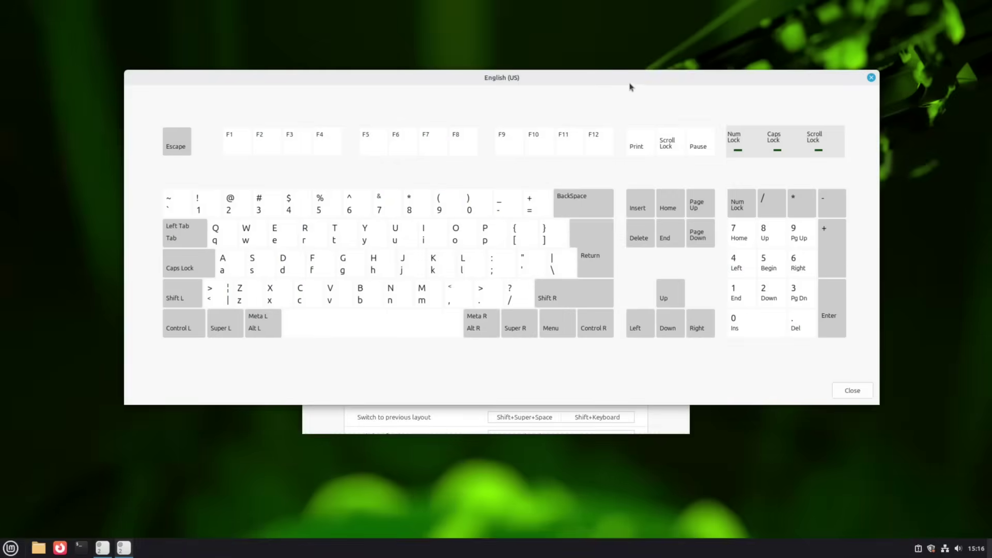
Close the layout viewer and the Keyboard settings, then bring up the application menu.
{"action": "left_click_drag", "start_coordinate": [631, 83], "coordinate": [660, 171]}
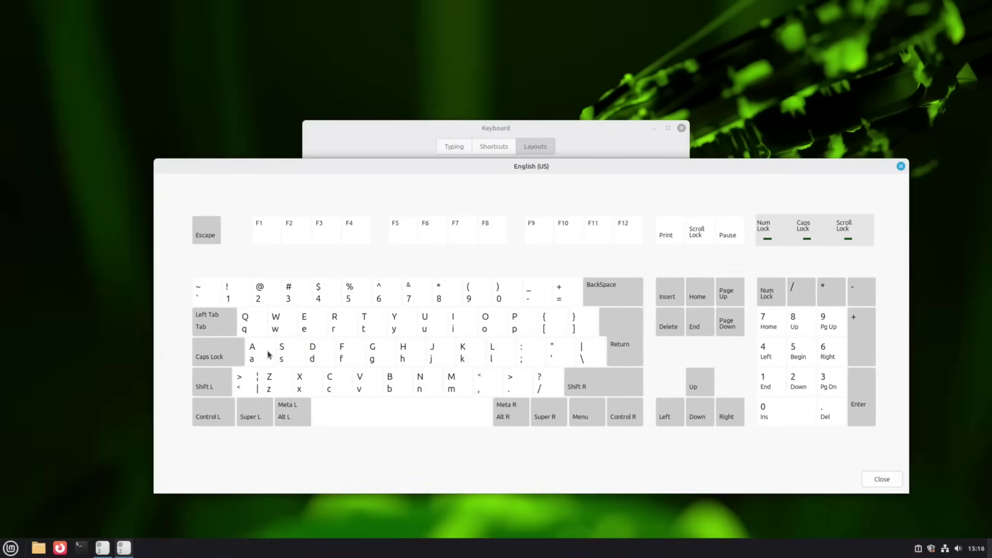
{"action": "left_click", "coordinate": [900, 166]}
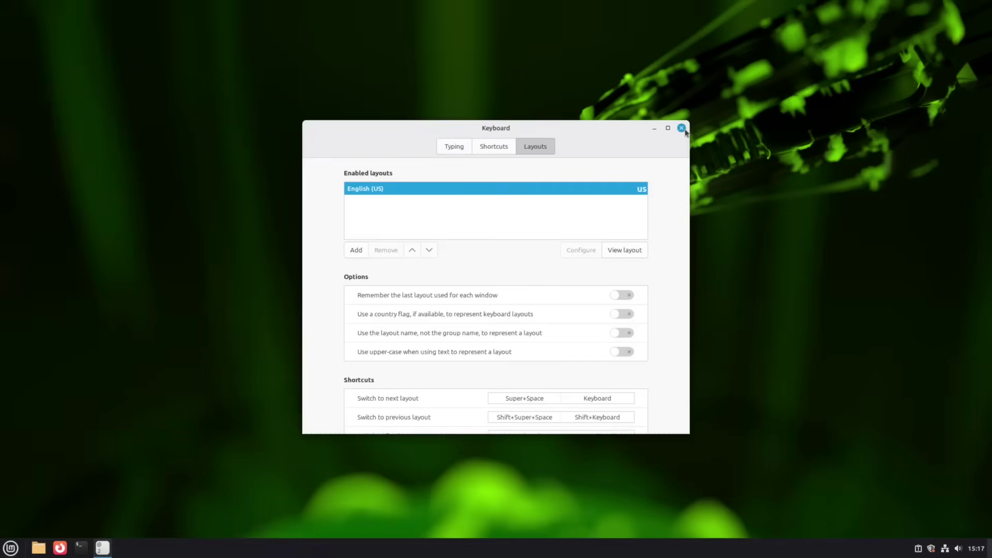
{"action": "left_click", "coordinate": [683, 128]}
{"action": "left_click", "coordinate": [21, 547]}
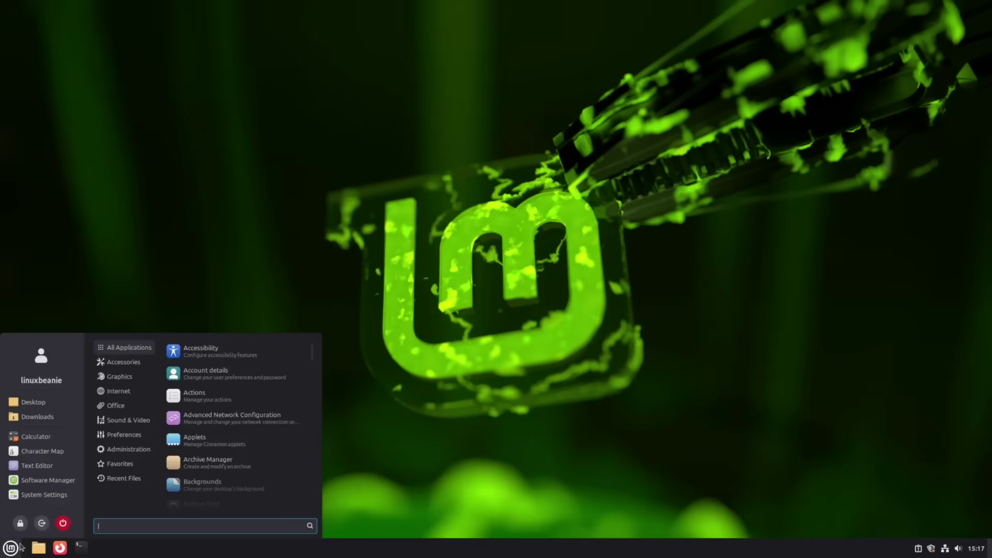
Launch the Virtual keyboard from a 'virtual' menu search and tap test letters such as a, a, z, c.
{"action": "type", "text": "virtual"}
{"action": "key", "text": "Return"}
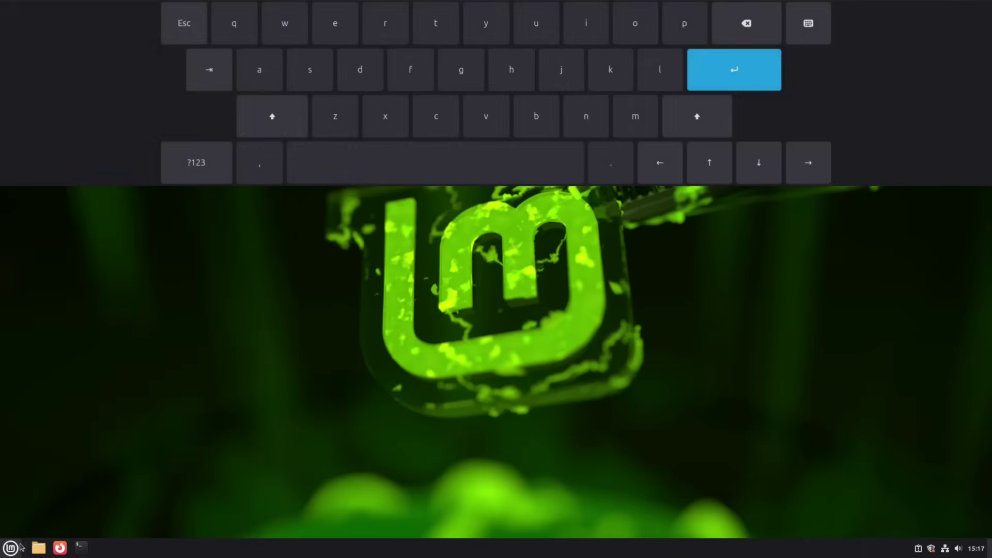
{"action": "left_click", "coordinate": [253, 83]}
{"action": "left_click", "coordinate": [254, 83]}
{"action": "left_click", "coordinate": [305, 77]}
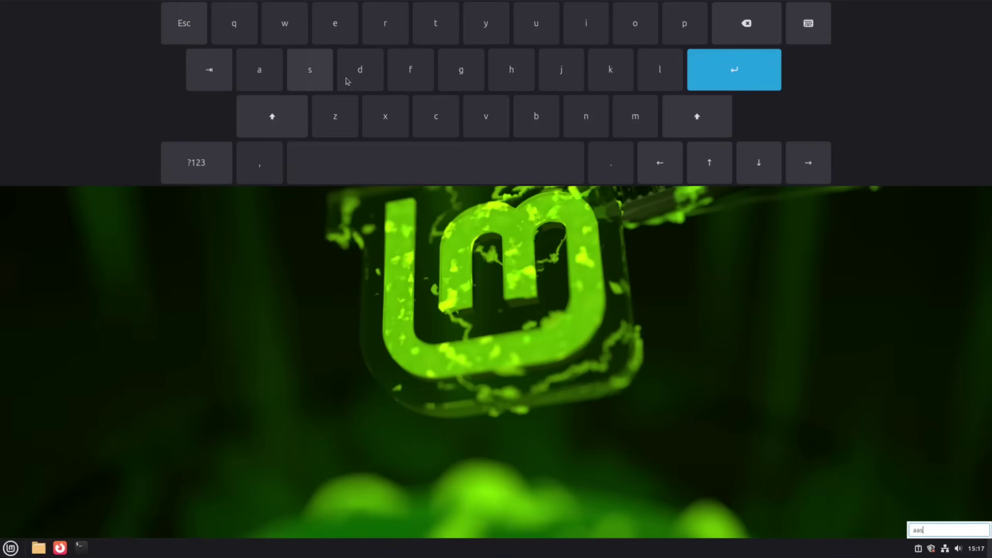
{"action": "left_click", "coordinate": [349, 81]}
{"action": "left_click", "coordinate": [345, 120]}
{"action": "left_click", "coordinate": [440, 117]}
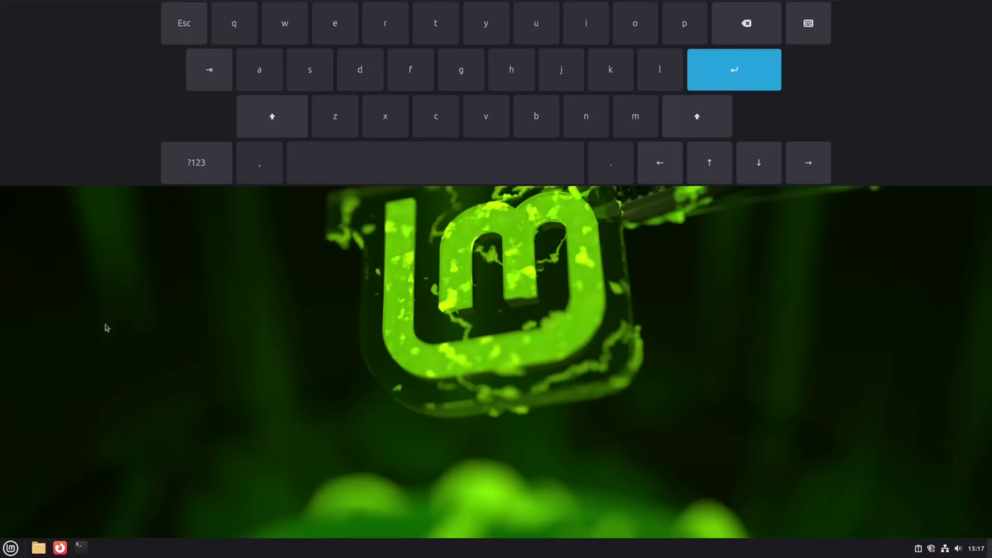
{"action": "left_click", "coordinate": [10, 546]}
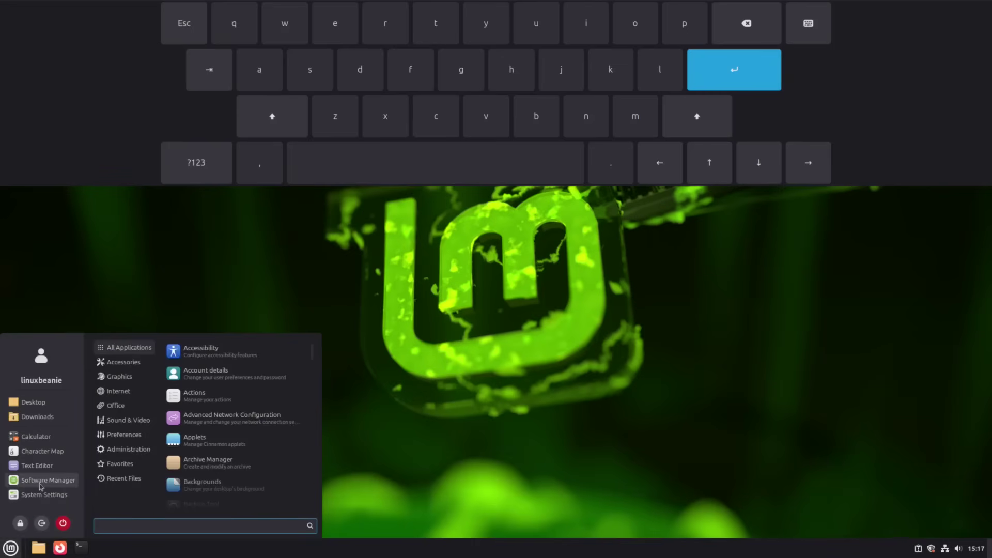
View the Linux Mint wallpapers in Preferences > Backgrounds, then browse the menu's Administration and Preferences.
{"action": "mouse_move", "coordinate": [117, 434]}
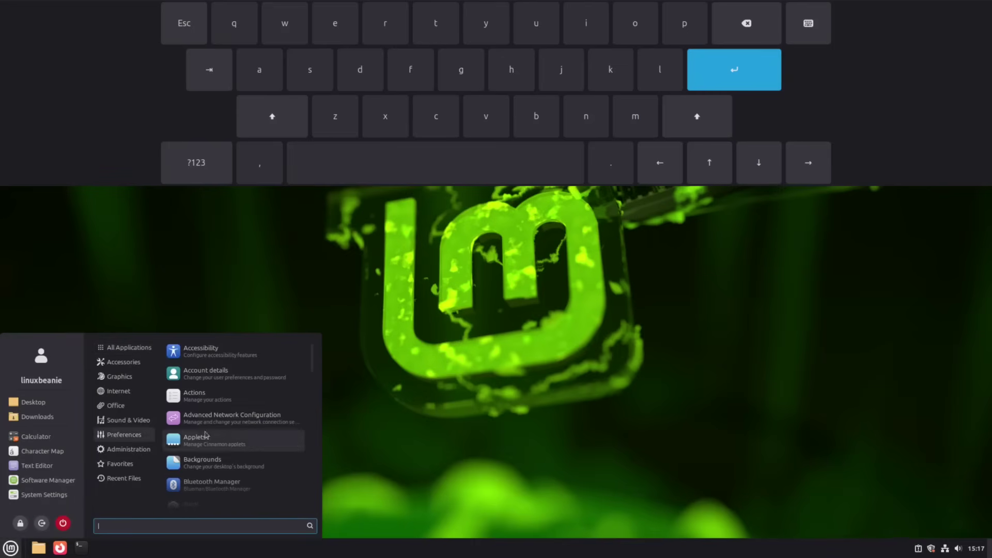
{"action": "left_click", "coordinate": [217, 467]}
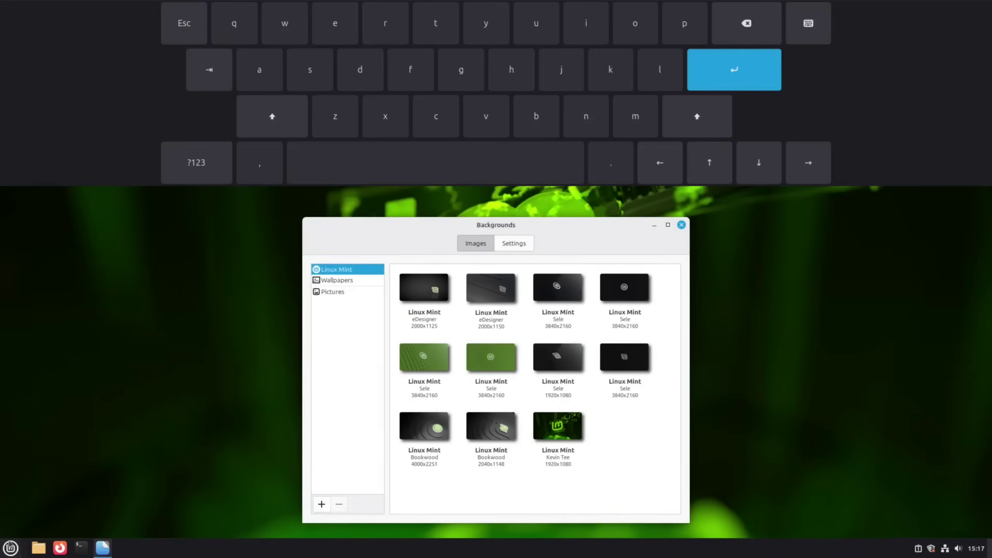
{"action": "left_click", "coordinate": [10, 548]}
{"action": "mouse_move", "coordinate": [124, 435]}
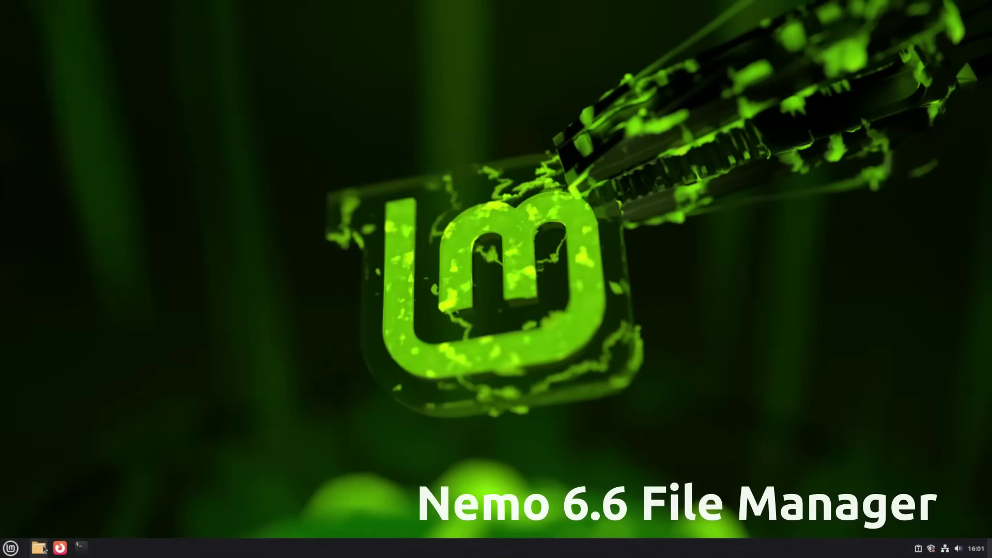
Open Files, go into Downloads, and drag the _Anime folder out to the desktop and back.
{"action": "left_click", "coordinate": [39, 548]}
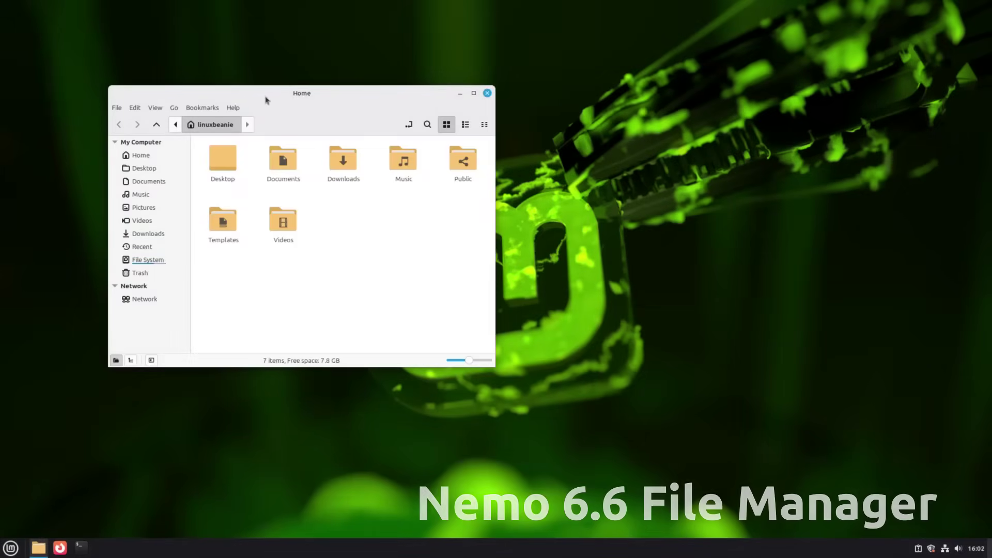
{"action": "left_click_drag", "start_coordinate": [268, 97], "coordinate": [596, 113]}
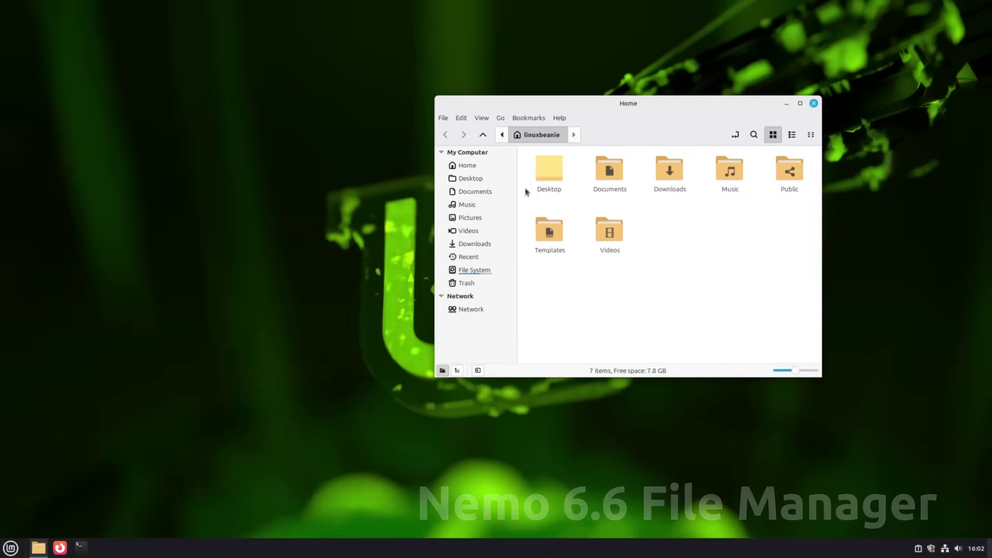
{"action": "left_click", "coordinate": [681, 169]}
{"action": "double_click", "coordinate": [681, 169]}
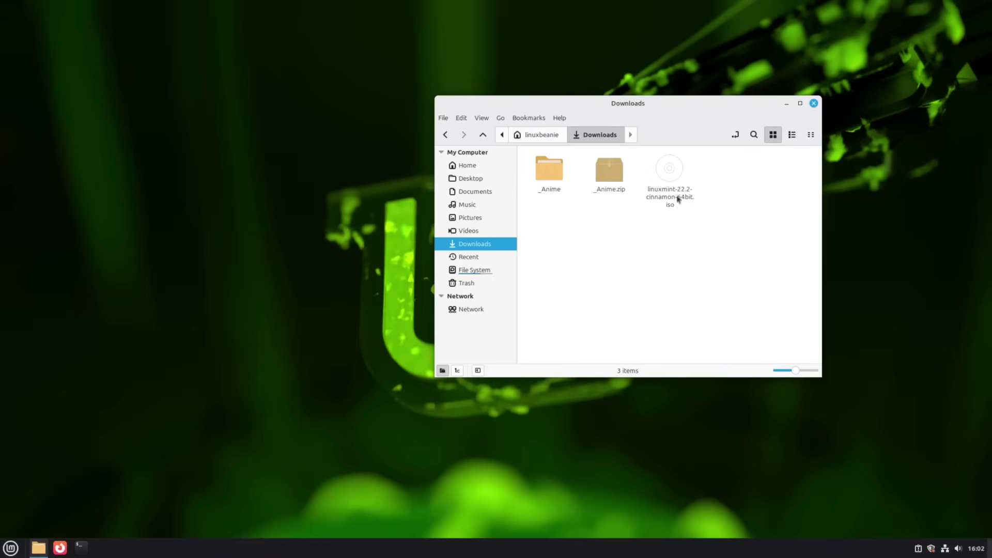
{"action": "left_click_drag", "start_coordinate": [554, 176], "coordinate": [173, 118]}
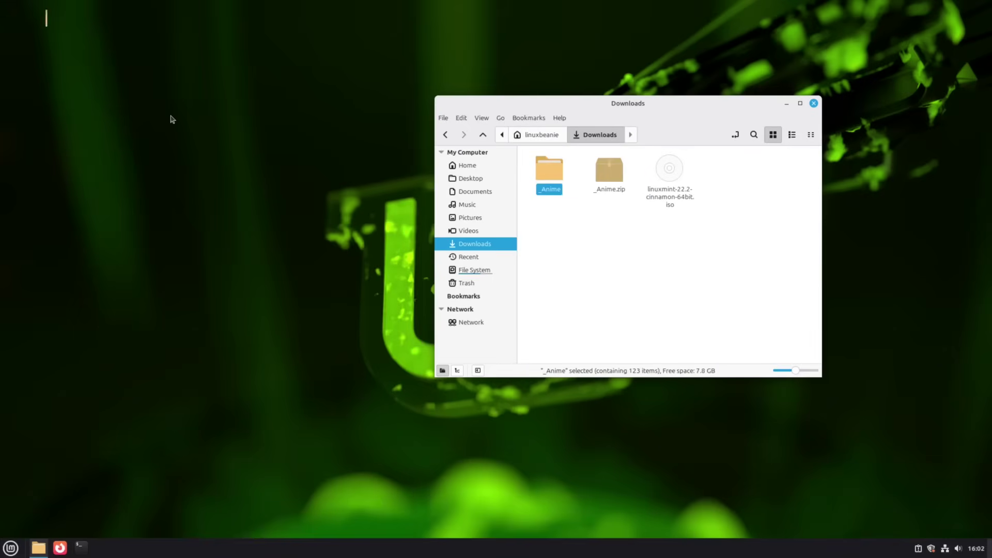
{"action": "left_click_drag", "start_coordinate": [55, 26], "coordinate": [547, 223]}
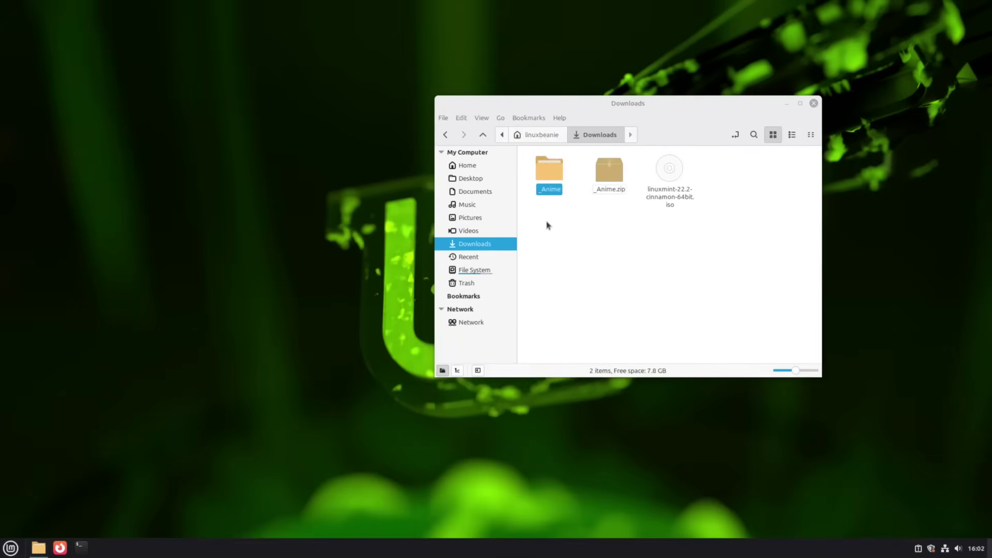
Cut the _Anime folder and paste it into the Music folder.
{"action": "right_click", "coordinate": [556, 179]}
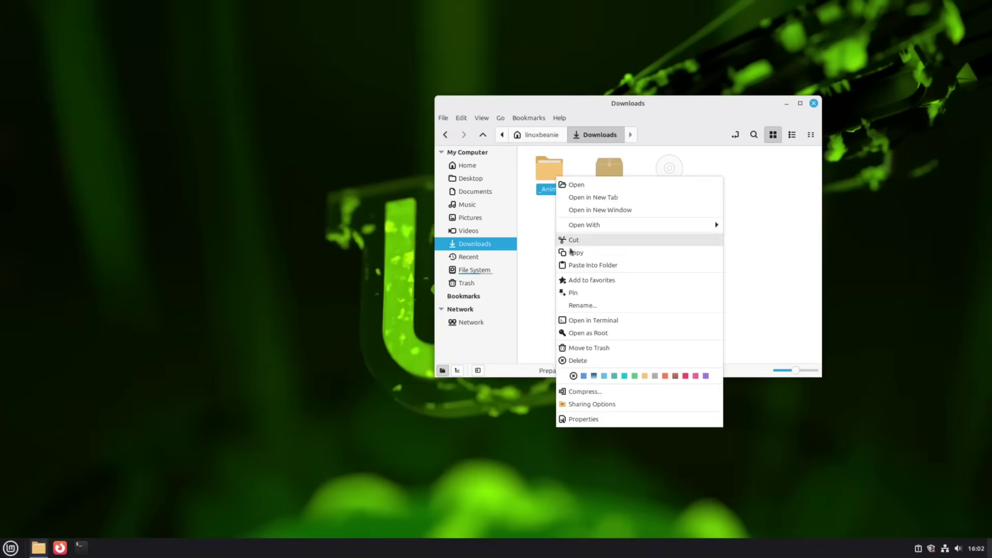
{"action": "left_click", "coordinate": [574, 239]}
{"action": "left_click", "coordinate": [475, 204]}
{"action": "right_click", "coordinate": [543, 221]}
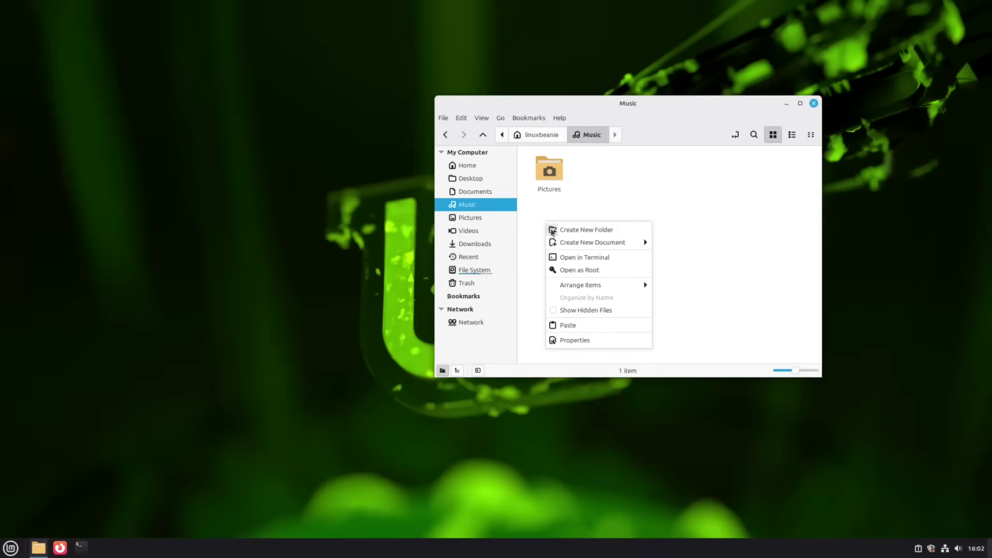
{"action": "left_click", "coordinate": [570, 324]}
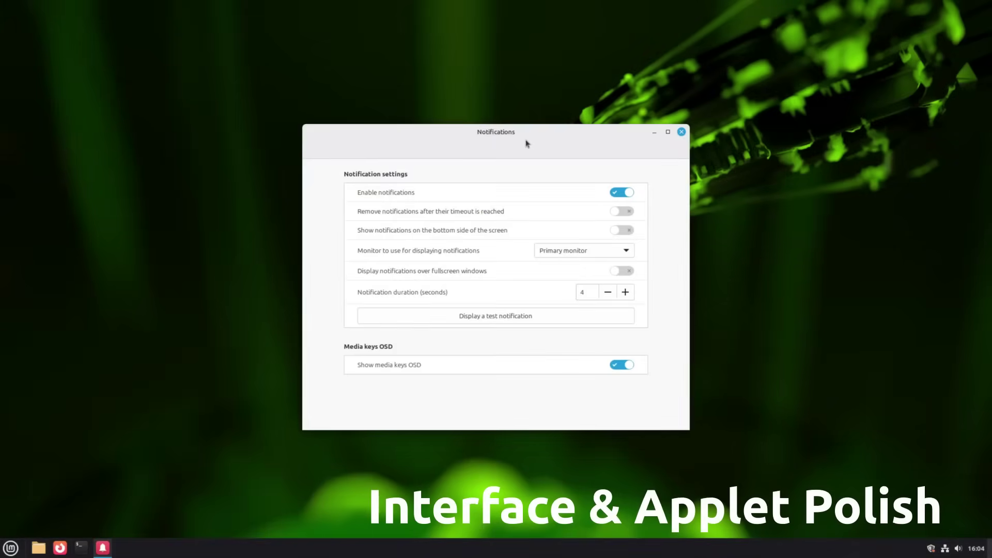
Tile the Notifications window to the left half, flip between workspaces 1 and 2, then close it.
{"action": "left_click_drag", "start_coordinate": [527, 143], "coordinate": [305, 115]}
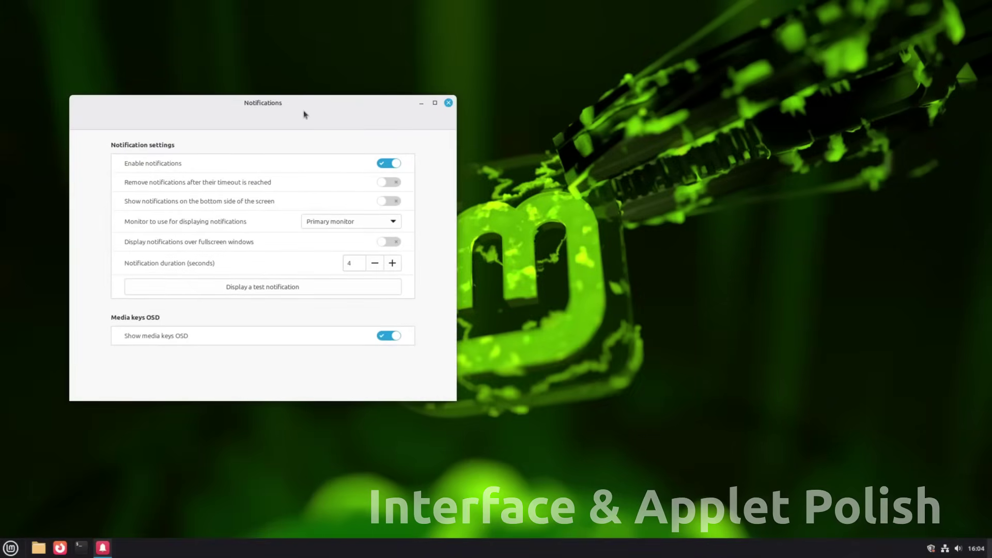
{"action": "key", "text": "super+Left"}
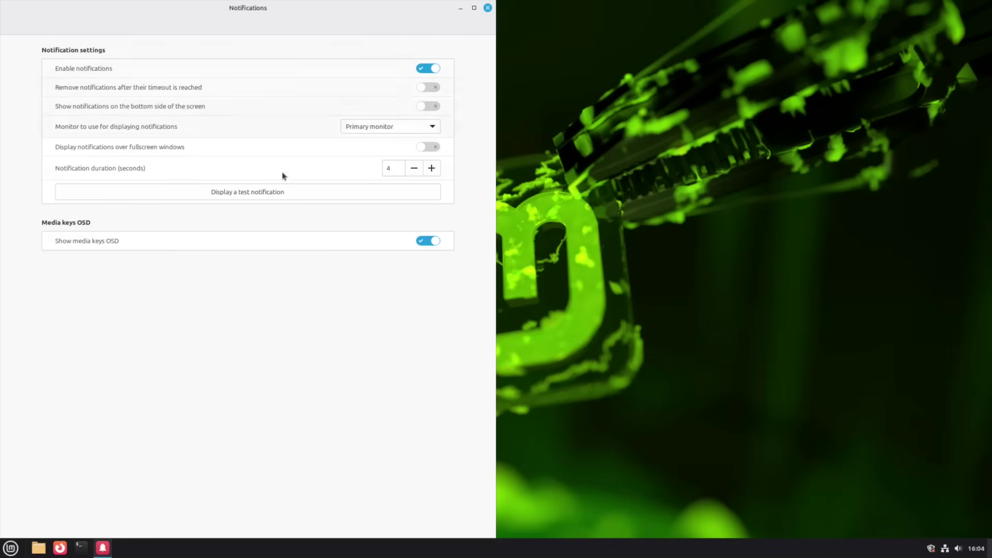
{"action": "key", "text": "ctrl+alt+Right"}
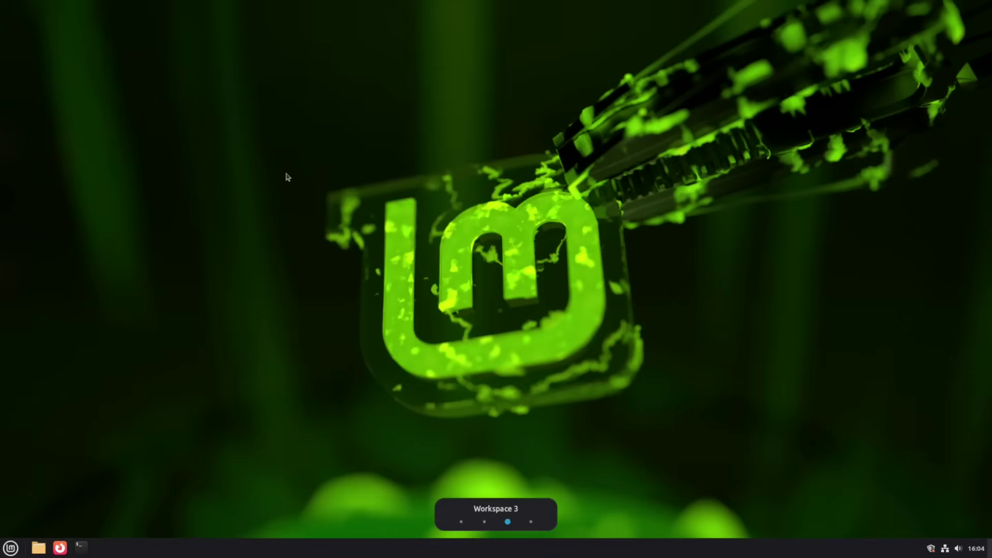
{"action": "key", "text": "ctrl+alt+Right"}
{"action": "key", "text": "ctrl+alt+Left"}
{"action": "key", "text": "ctrl+alt+Left"}
{"action": "key", "text": "ctrl+alt+Left"}
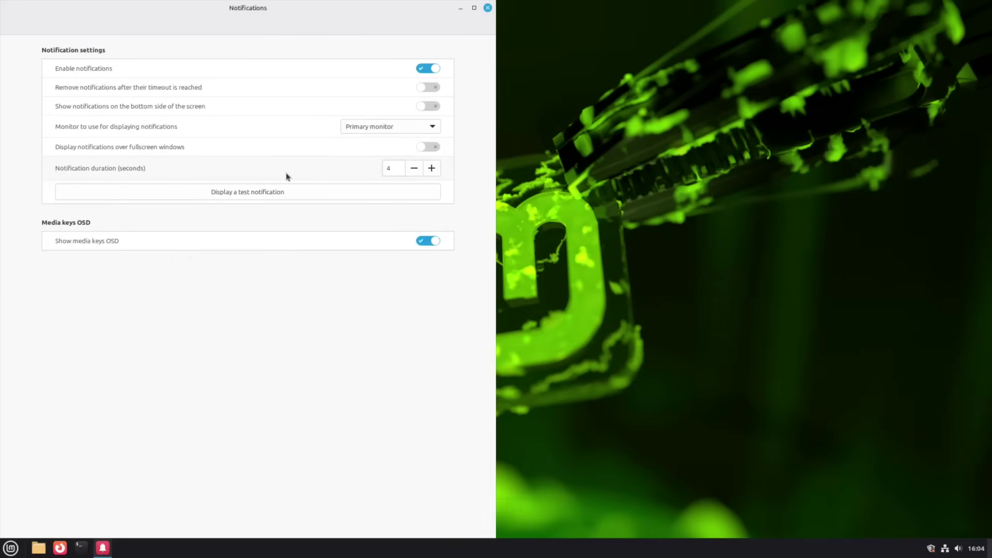
{"action": "key", "text": "ctrl+alt+Right"}
{"action": "key", "text": "ctrl+alt+Left"}
{"action": "left_click", "coordinate": [487, 8]}
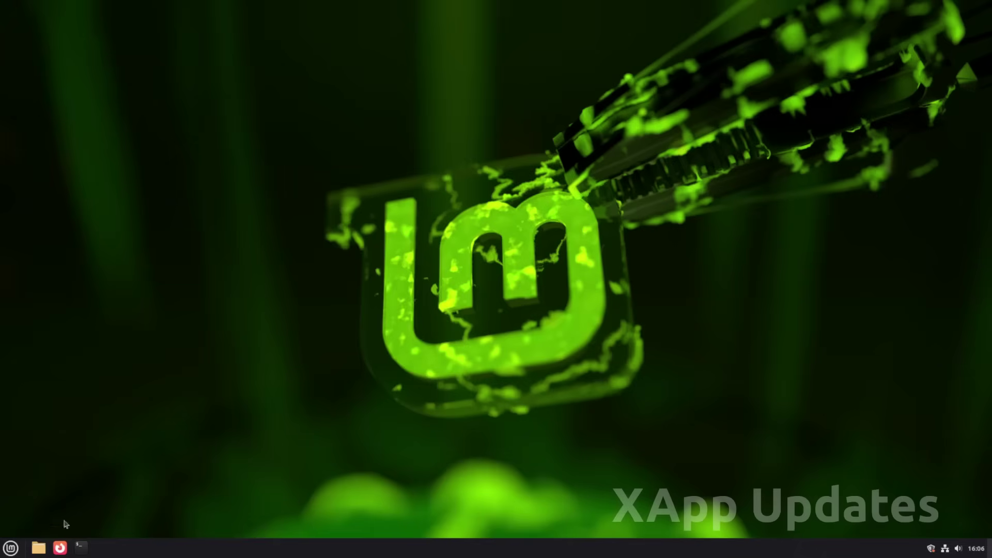
Launch Timeshift from a 'timeshi' menu search and authenticate with the account password.
{"action": "left_click", "coordinate": [11, 548]}
{"action": "type", "text": "timeshi"}
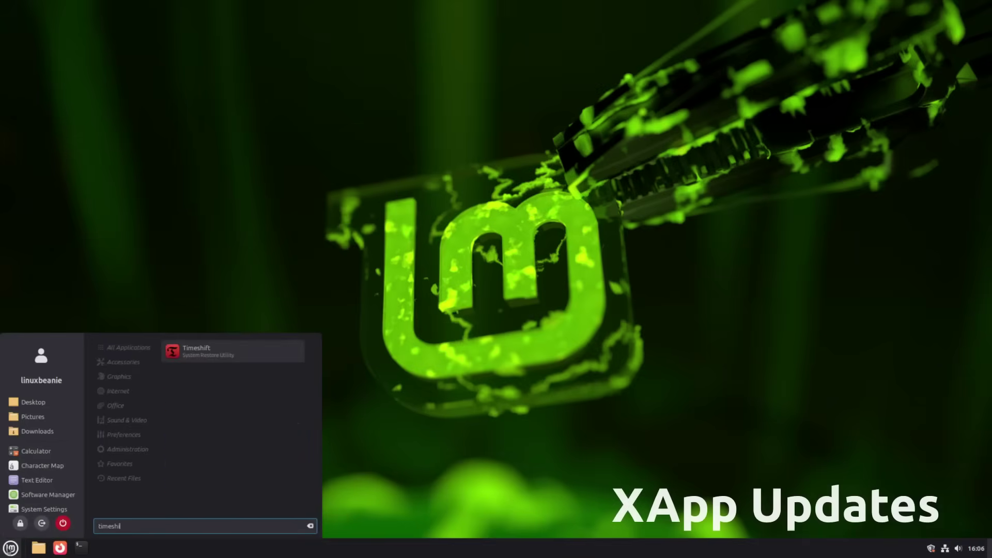
{"action": "key", "text": "Return"}
{"action": "type", "text": "**********"}
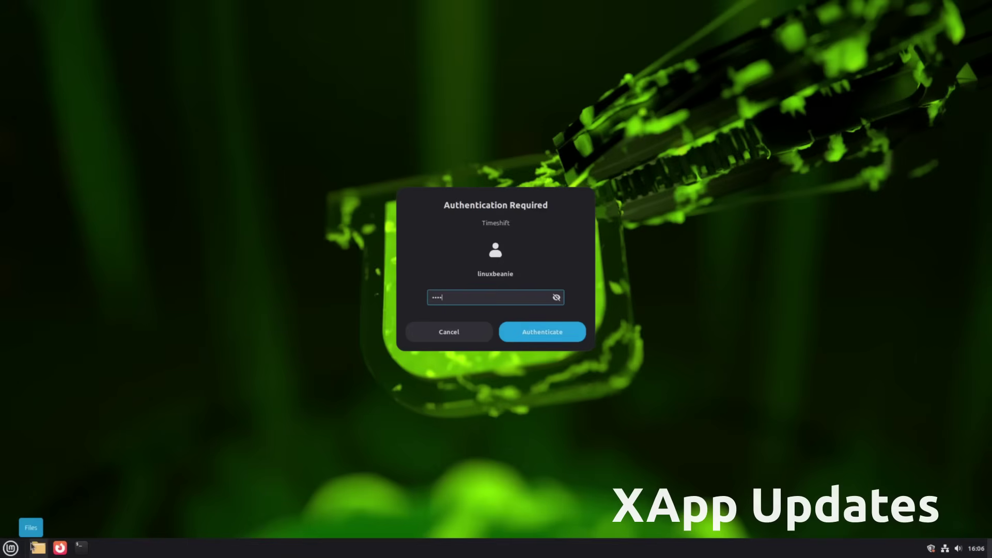
{"action": "left_click", "coordinate": [535, 336]}
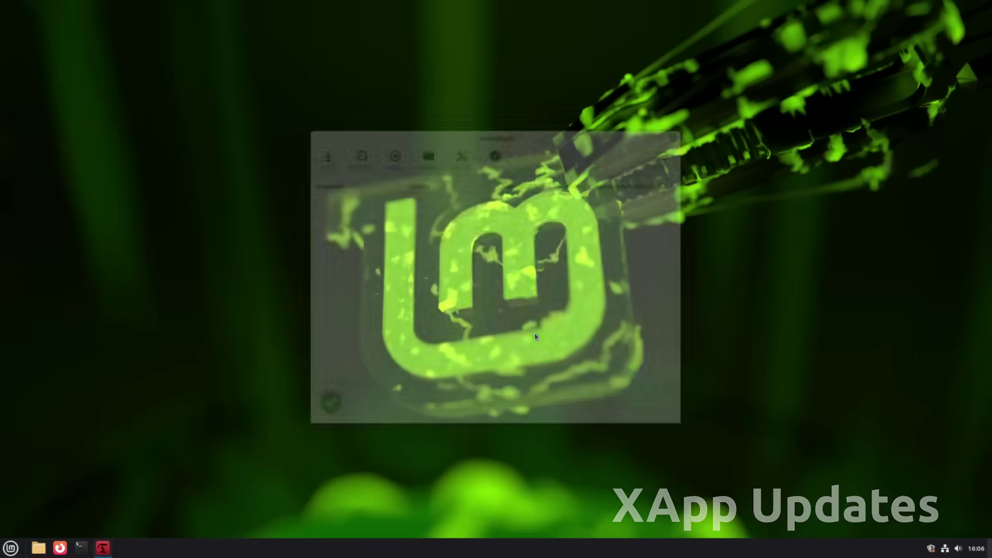
Continue the setup wizard with RSYNC to the snapshot location step, then search the menu for 'war'.
{"action": "left_click_drag", "start_coordinate": [465, 139], "coordinate": [225, 133]}
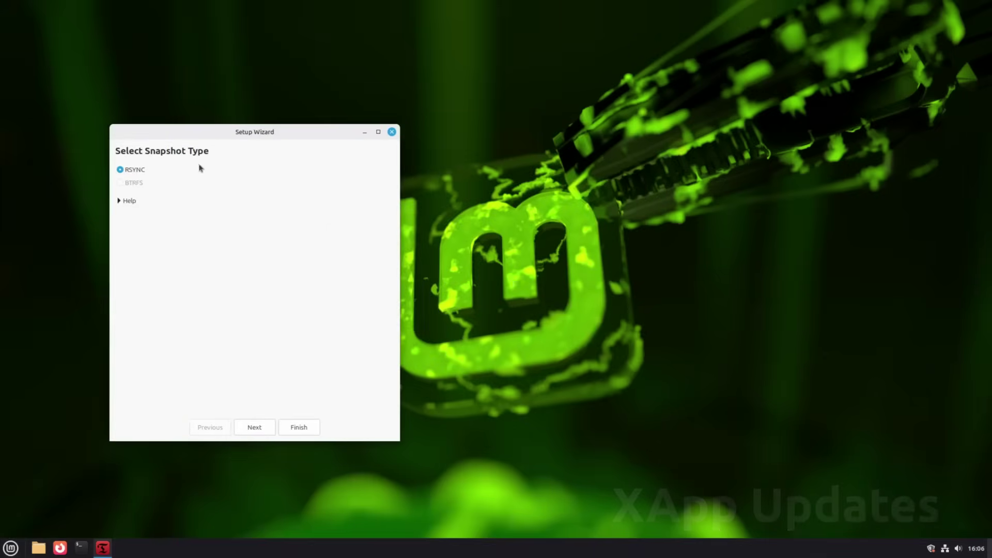
{"action": "left_click", "coordinate": [266, 429]}
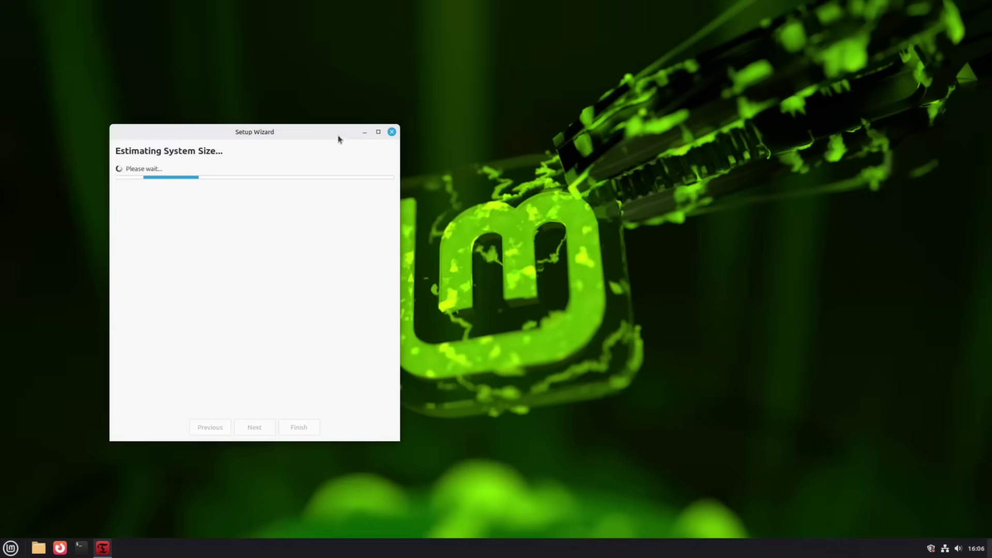
{"action": "left_click_drag", "start_coordinate": [338, 138], "coordinate": [246, 74]}
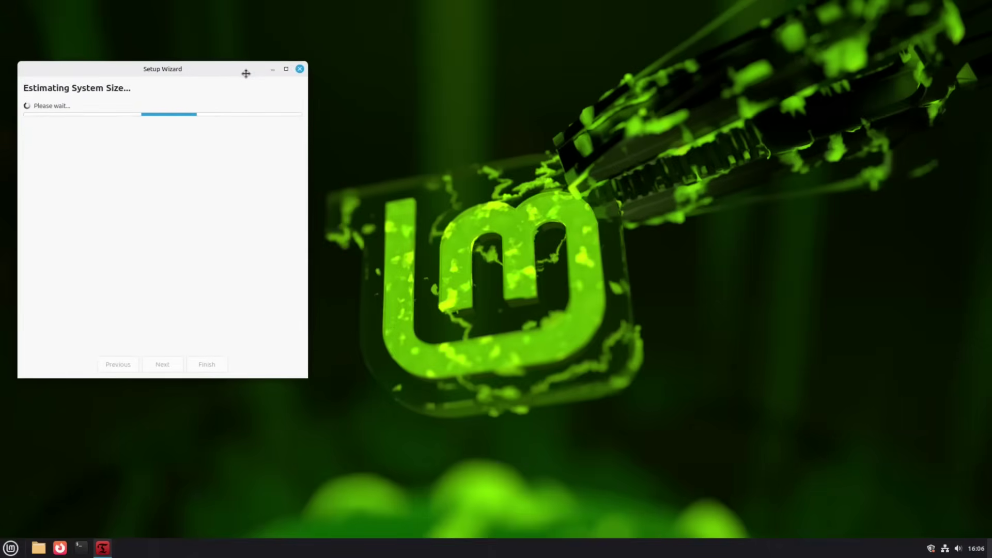
{"action": "left_click", "coordinate": [15, 552]}
{"action": "type", "text": "war"}
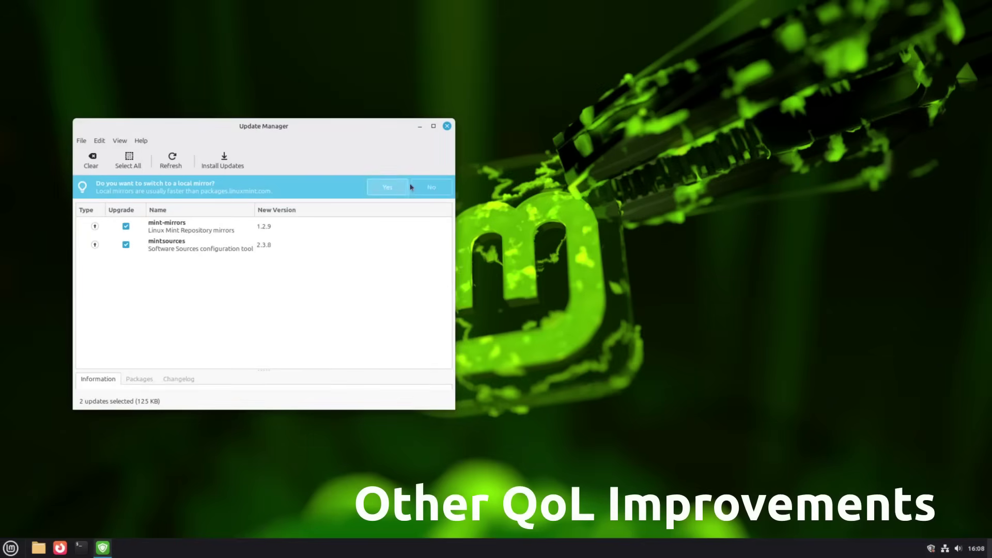
Decline the local mirror suggestion and authenticate to install the mint-mirrors and mintsources updates.
{"action": "left_click", "coordinate": [393, 187]}
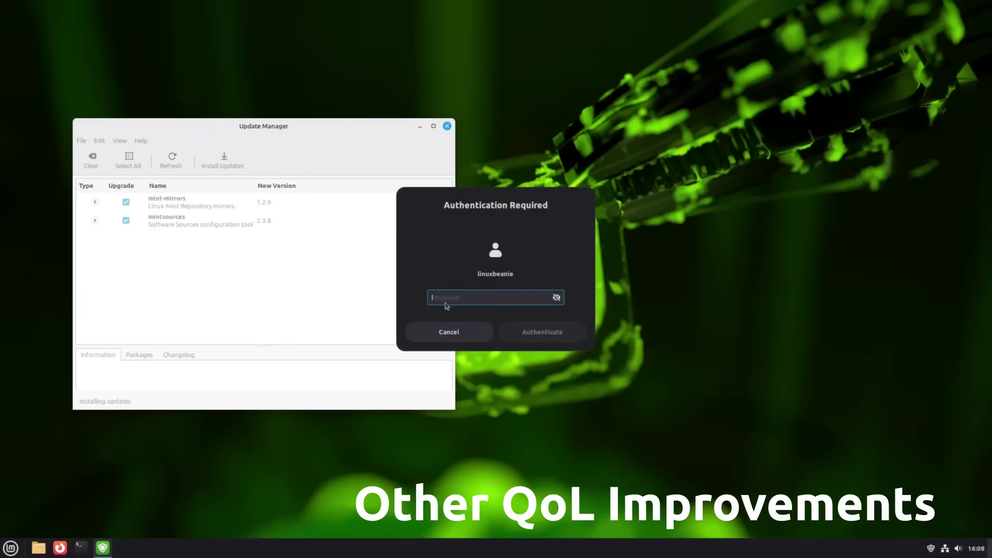
{"action": "type", "text": "********"}
{"action": "left_click", "coordinate": [568, 338]}
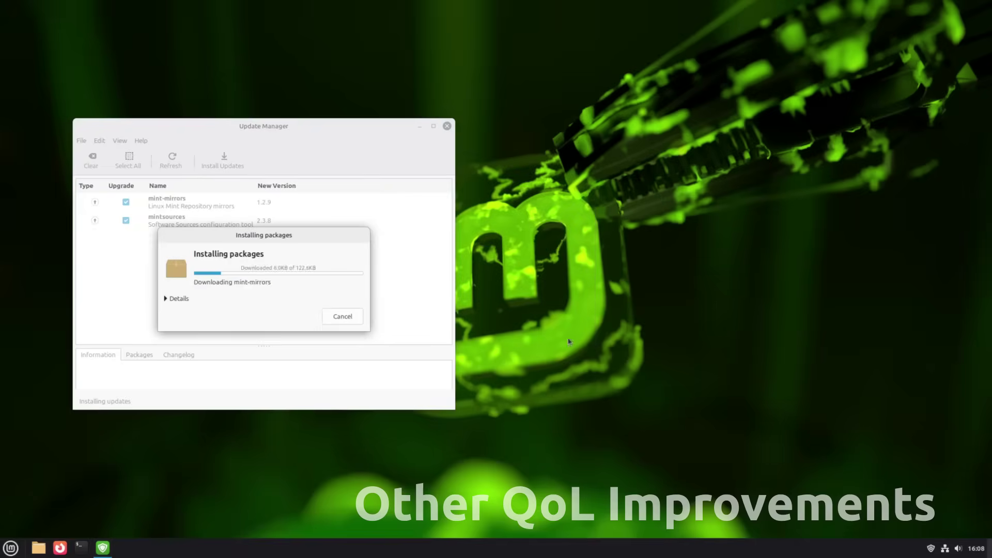